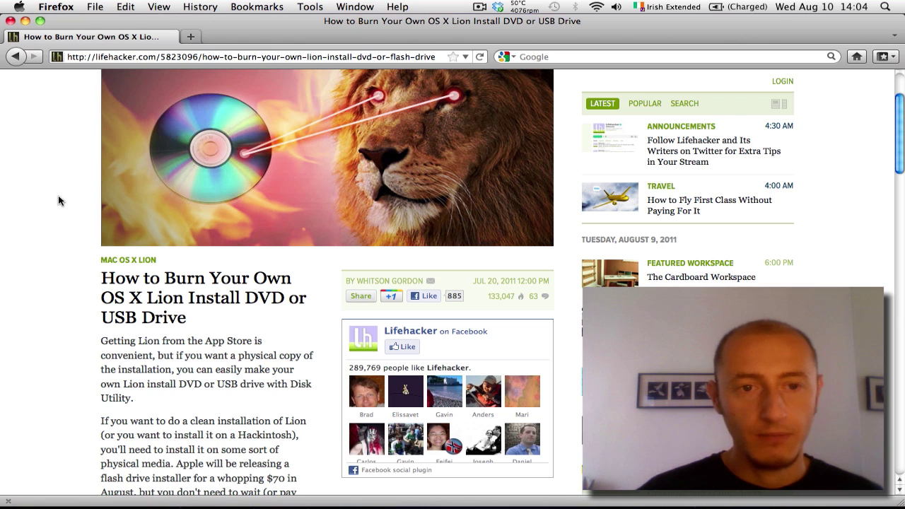
- Read the introduction of the Lifehacker article about making an OS X Lion install DVD or USB drive
scroll(62, 182, up, 3)
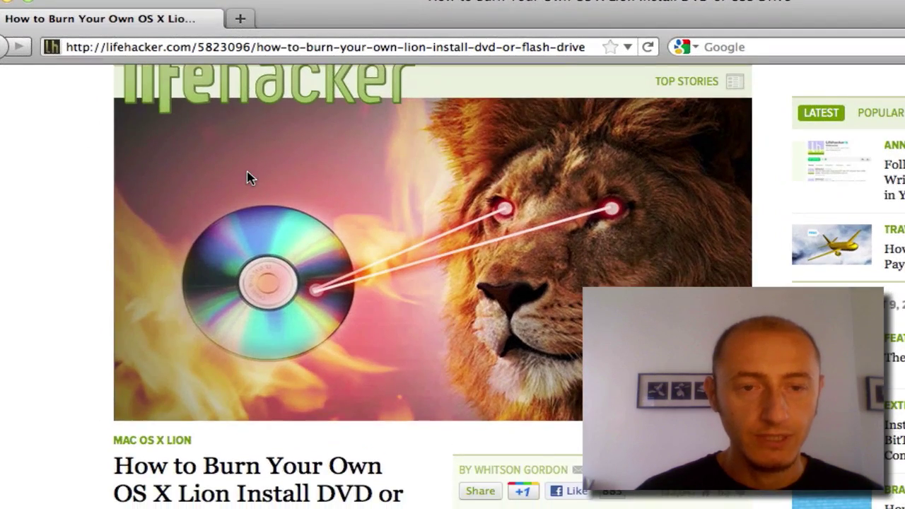
scroll(248, 178, down, 8)
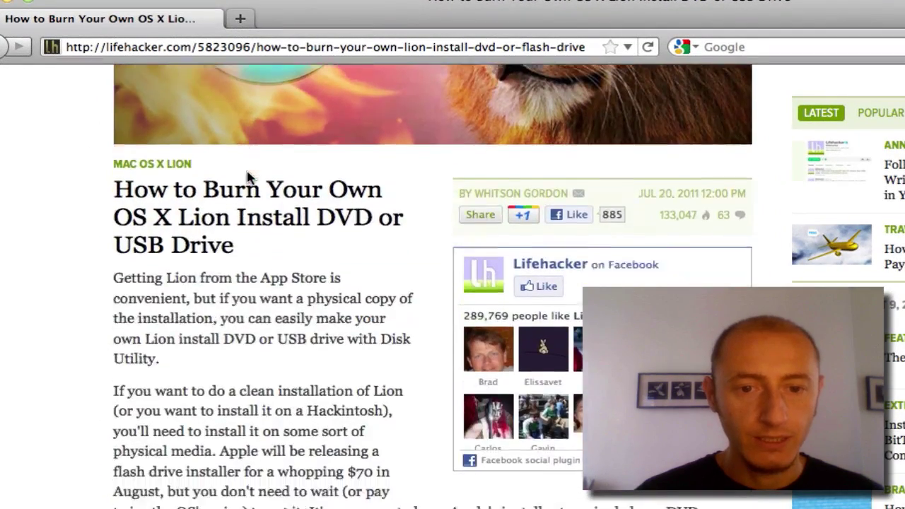
scroll(247, 177, down, 5)
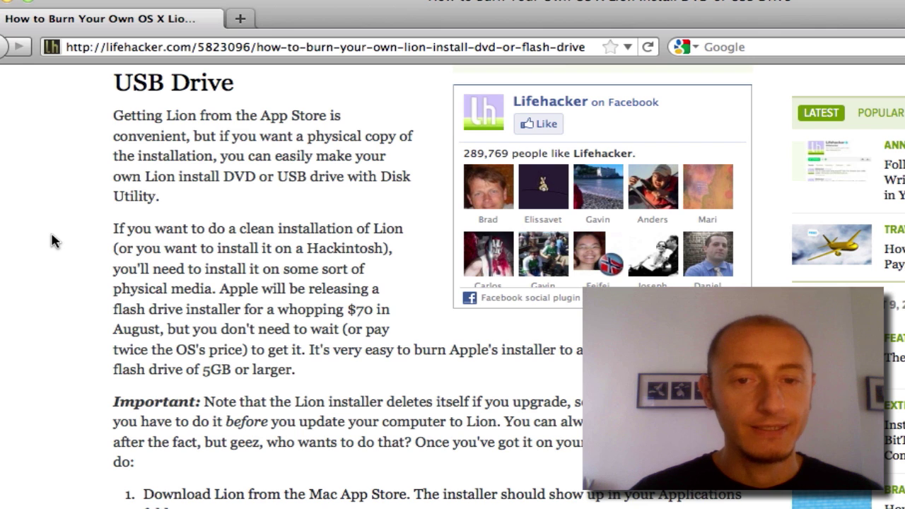
scroll(53, 241, up, 3)
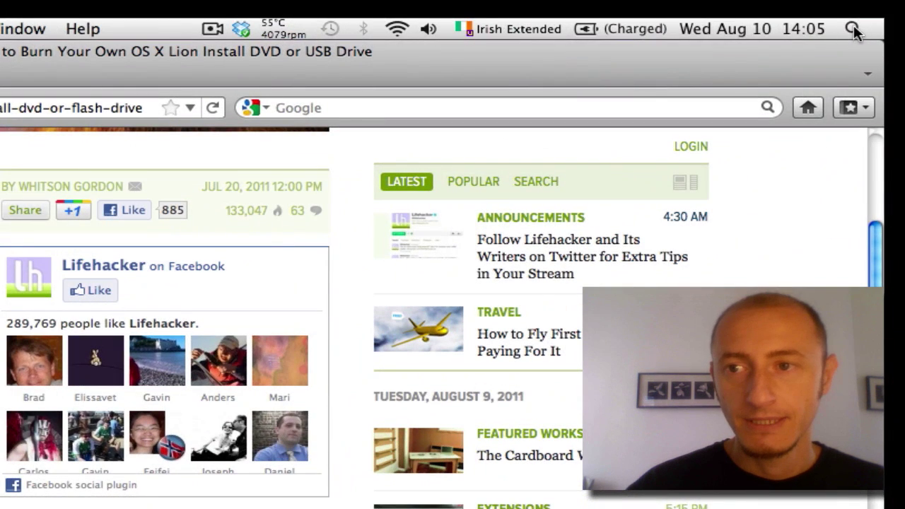
- Find Disk Utility with a Spotlight search for "dis" and open it
click(853, 29)
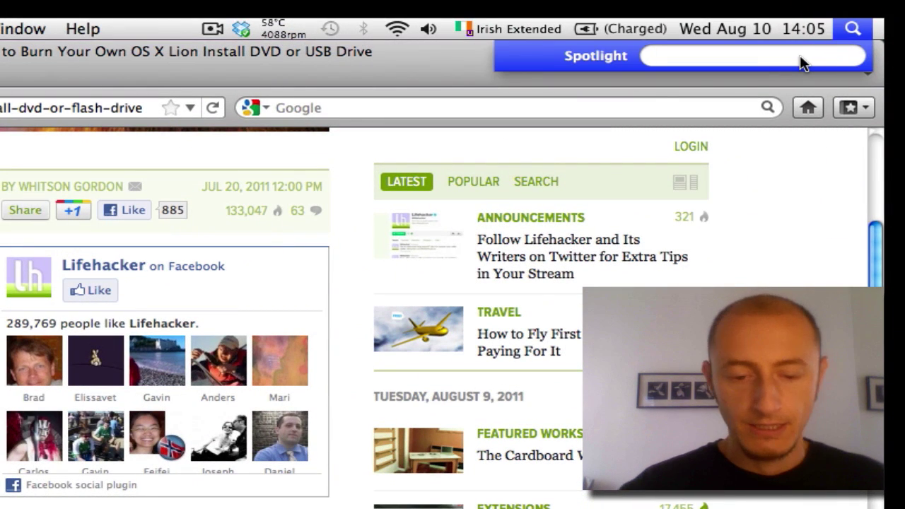
text(d)
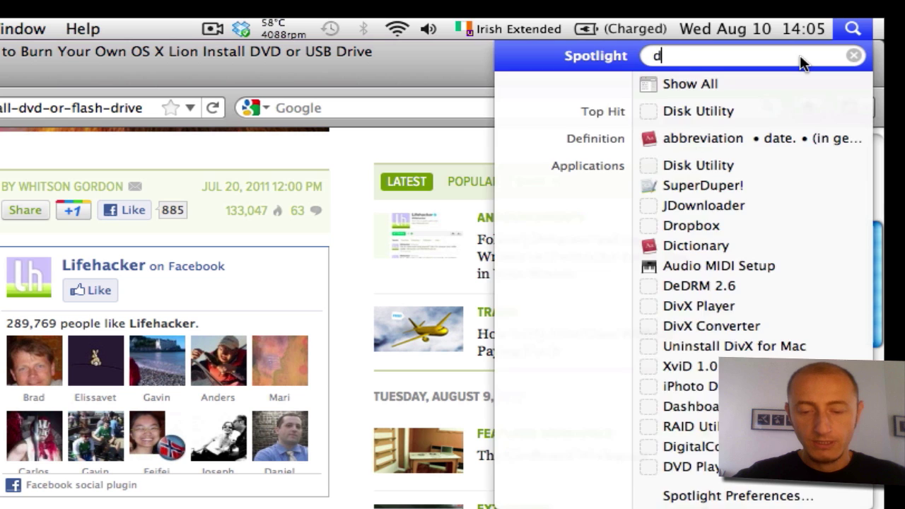
text(is)
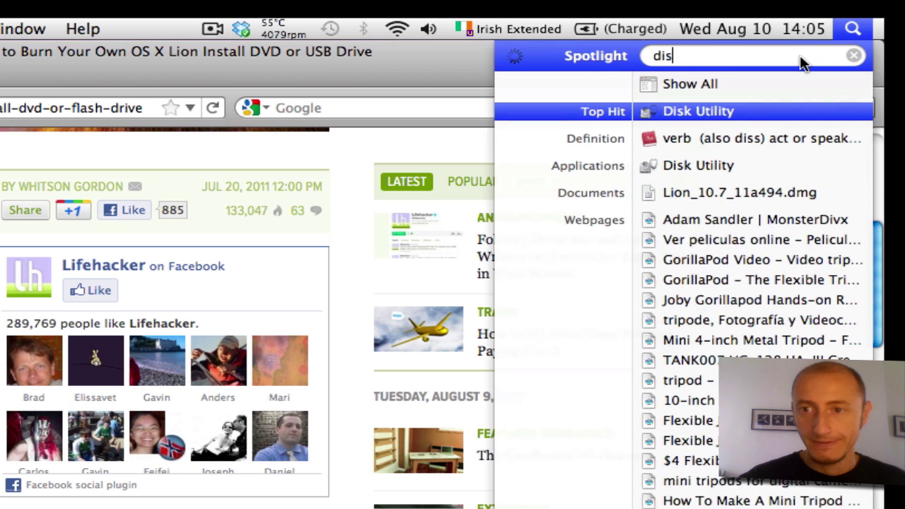
key(Escape)
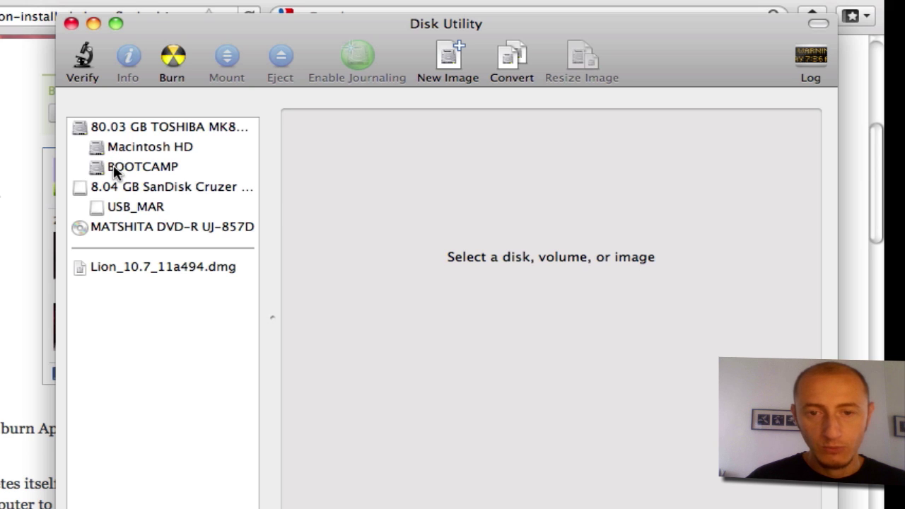
- Move the Disk Utility window slightly and hide all other applications
click(302, 44)
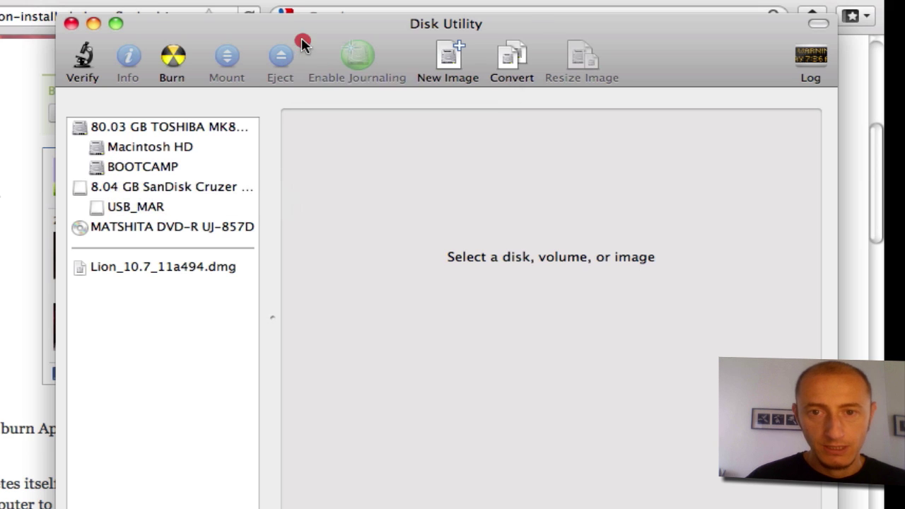
click(163, 26)
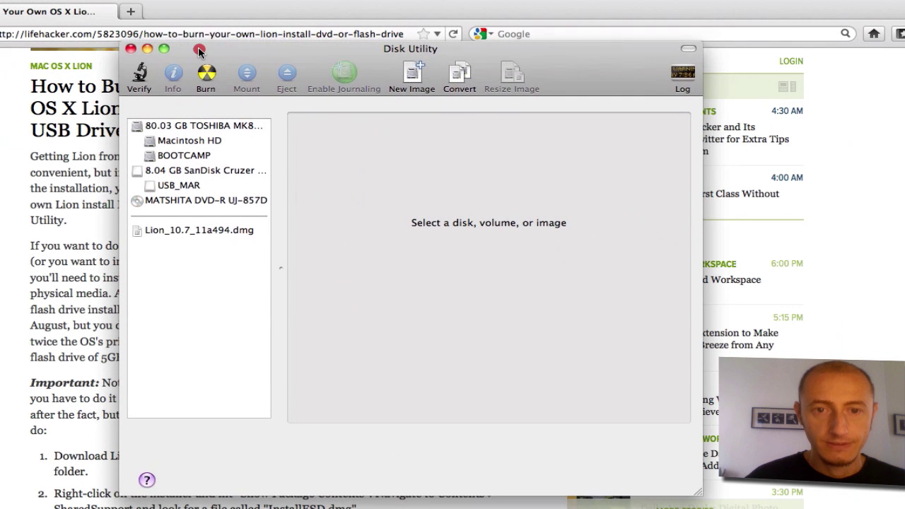
drag(198, 46, 195, 61)
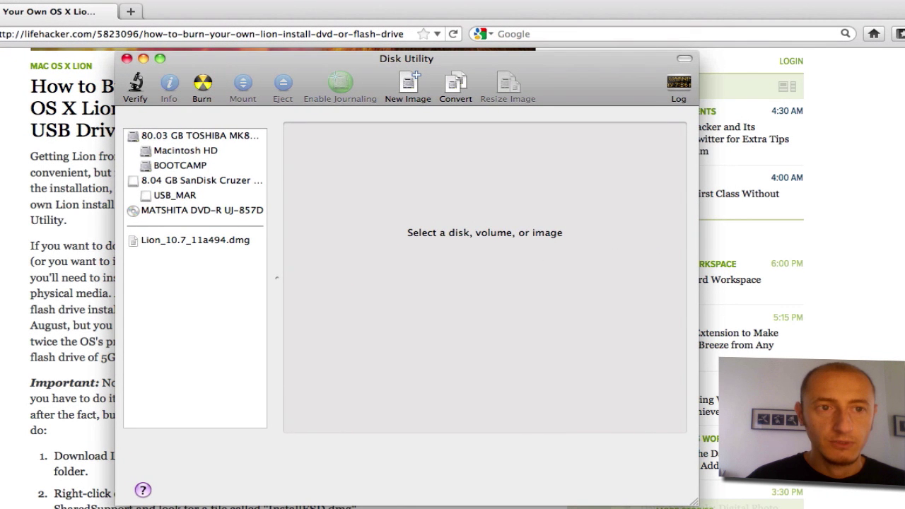
key(alt+super+h)
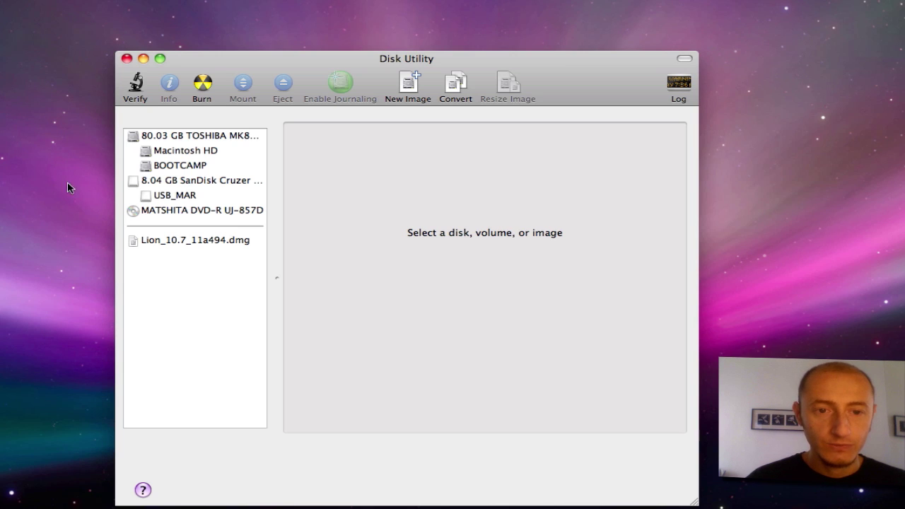
- Select the 8.04 GB SanDisk Cruzer drive and set its volume scheme to 1 Partition
click(173, 184)
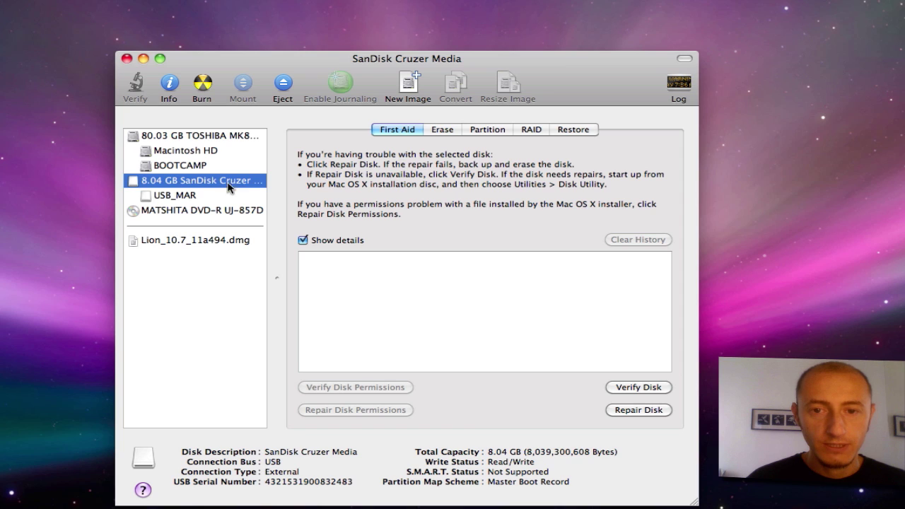
click(482, 133)
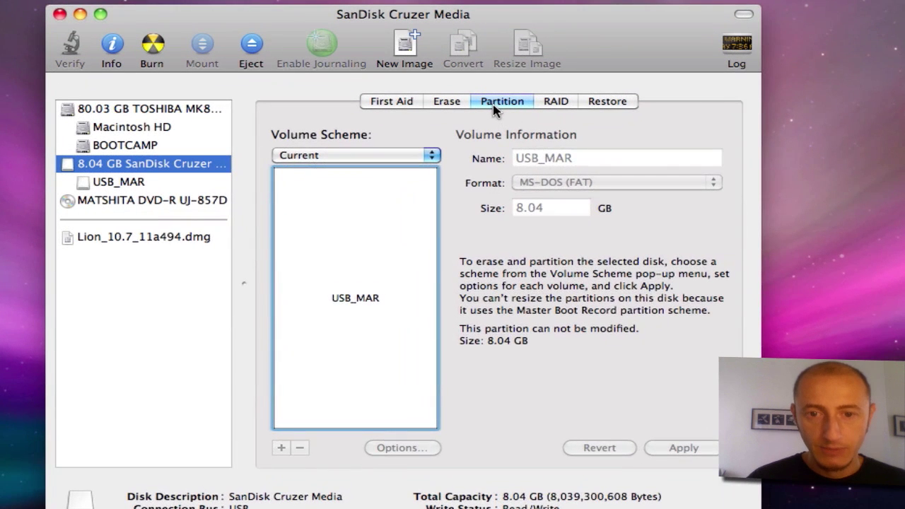
click(433, 158)
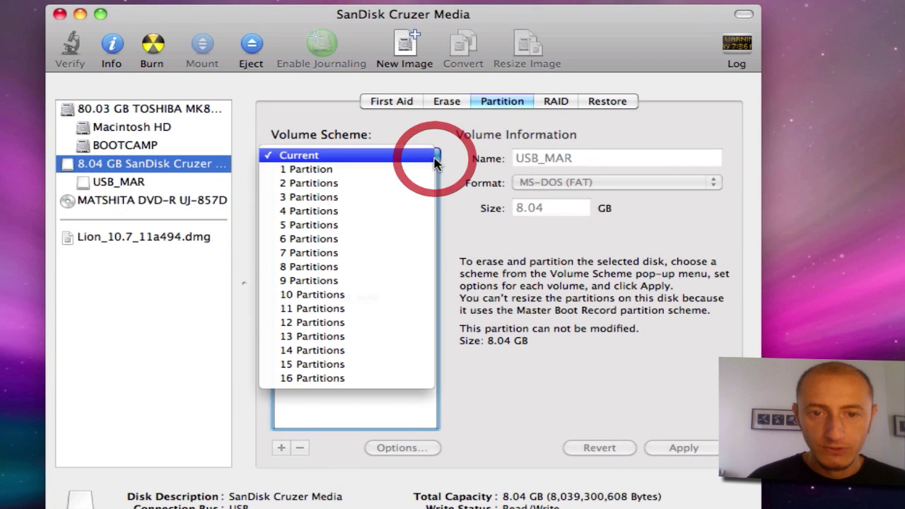
click(410, 174)
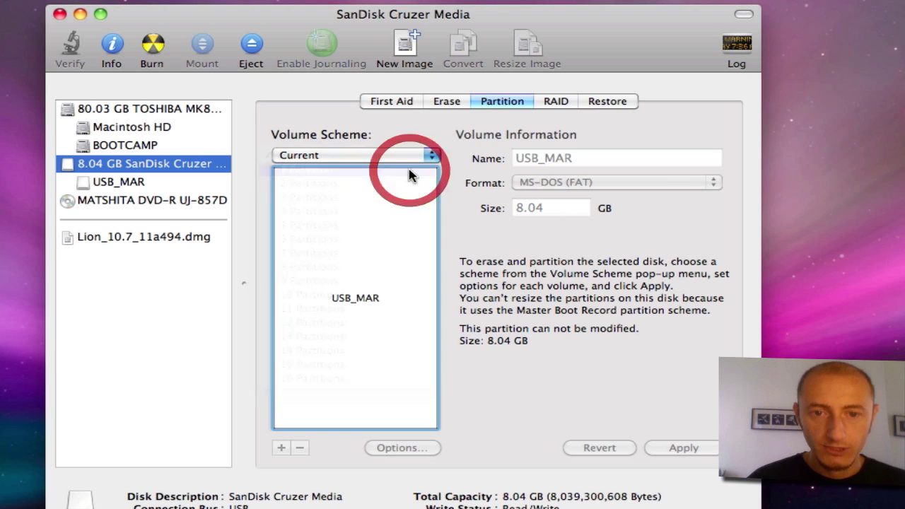
- Name the new partition "Mac OS X Lion"
drag(584, 159, 513, 160)
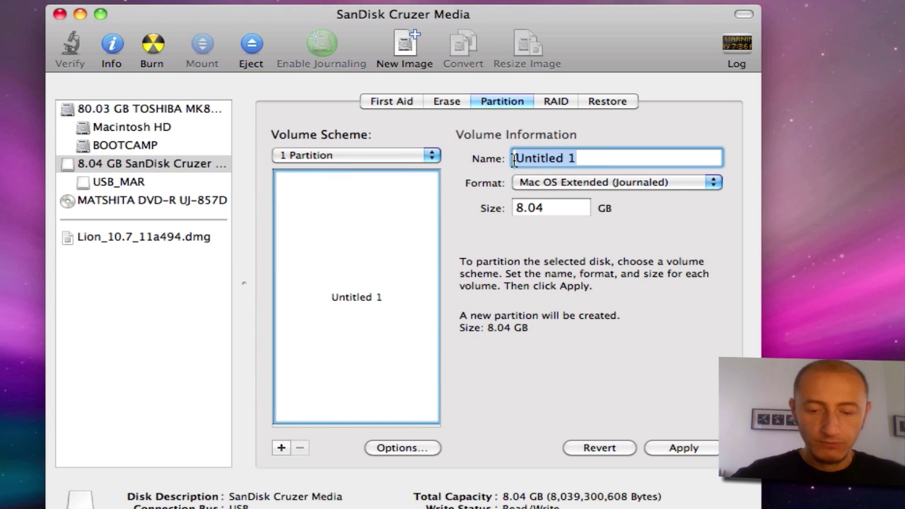
text(M)
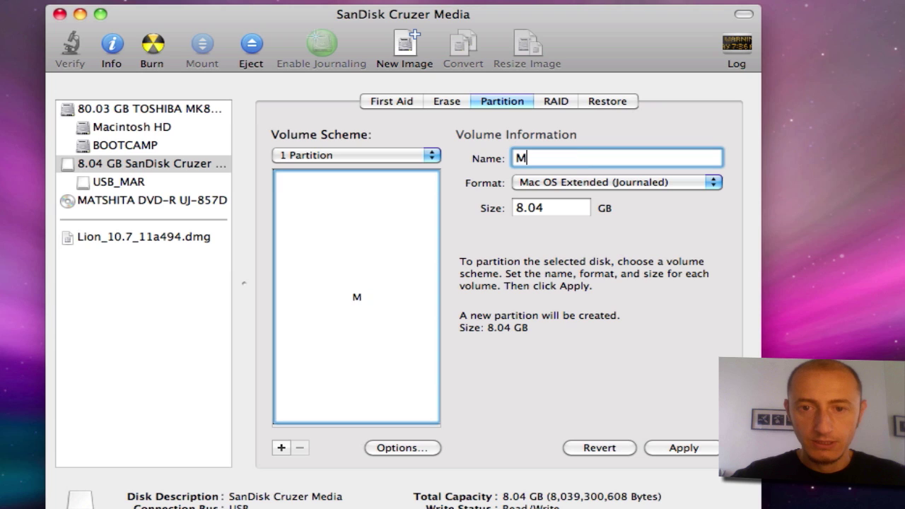
text(ac O)
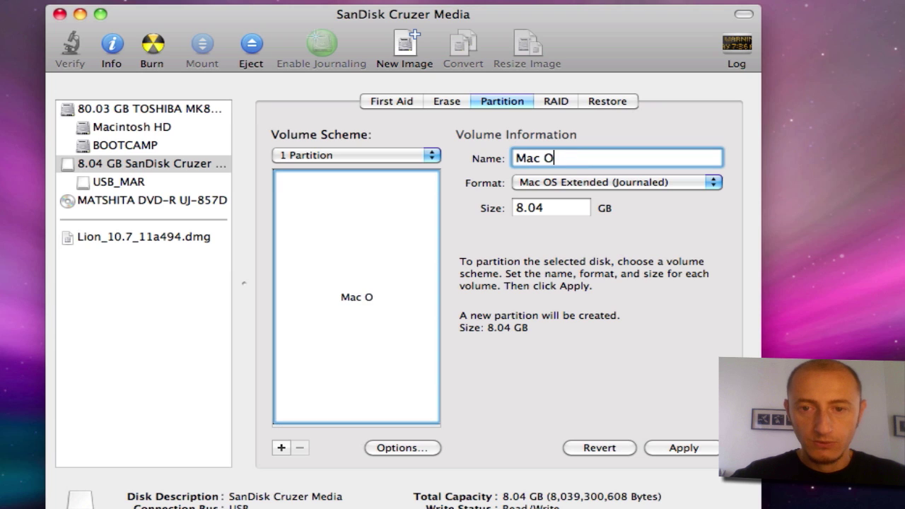
text(S x)
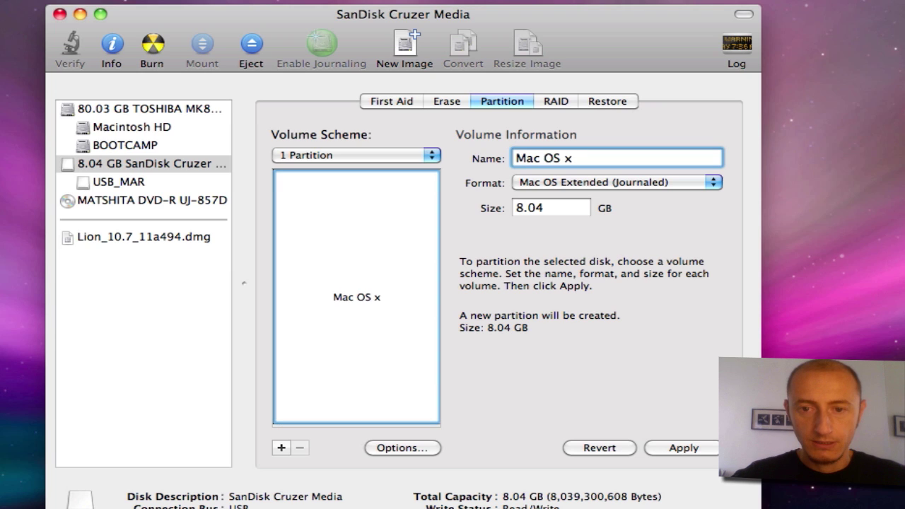
key(BackSpace)
text(X Lion)
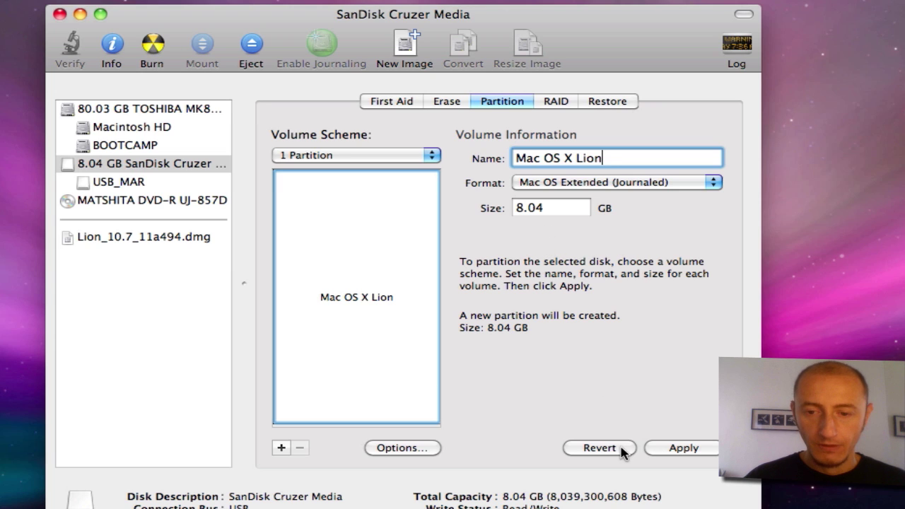
- Choose GUID Partition Table as the USB drive's partition scheme and apply the partitioning, confirming the erasure
click(421, 453)
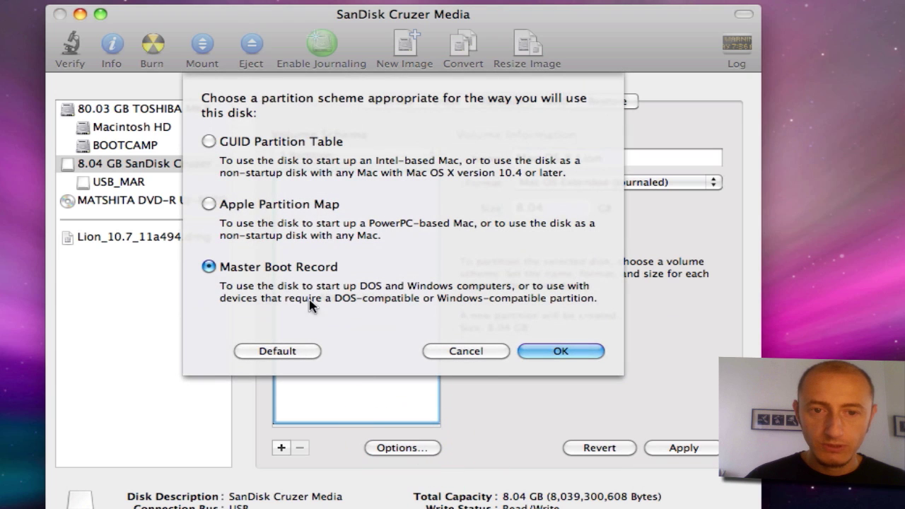
click(209, 143)
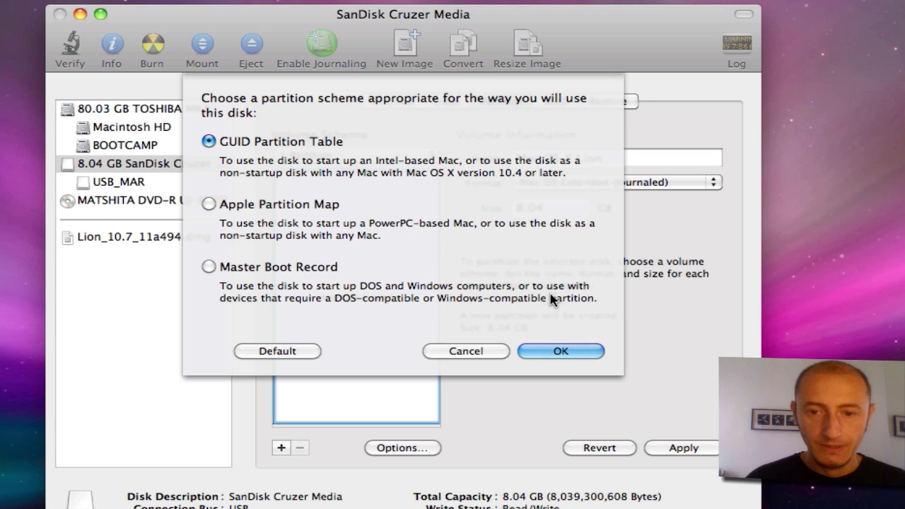
click(539, 350)
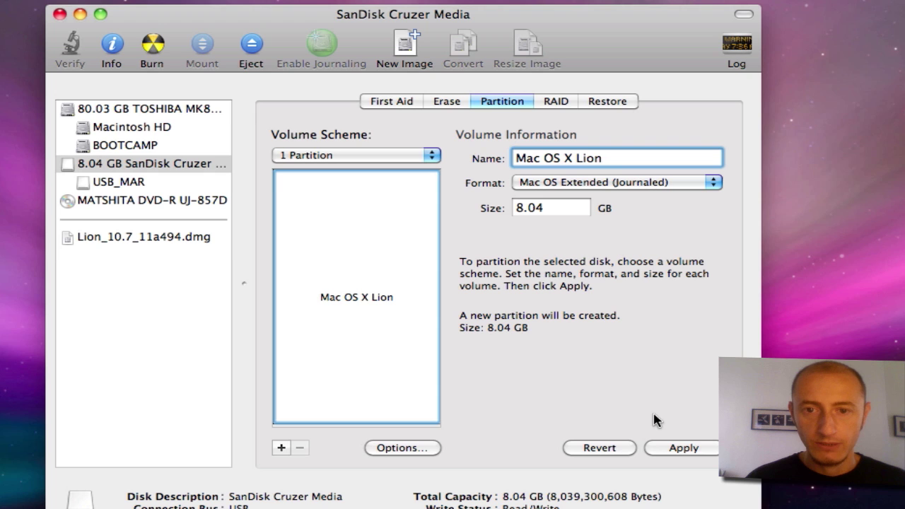
click(666, 447)
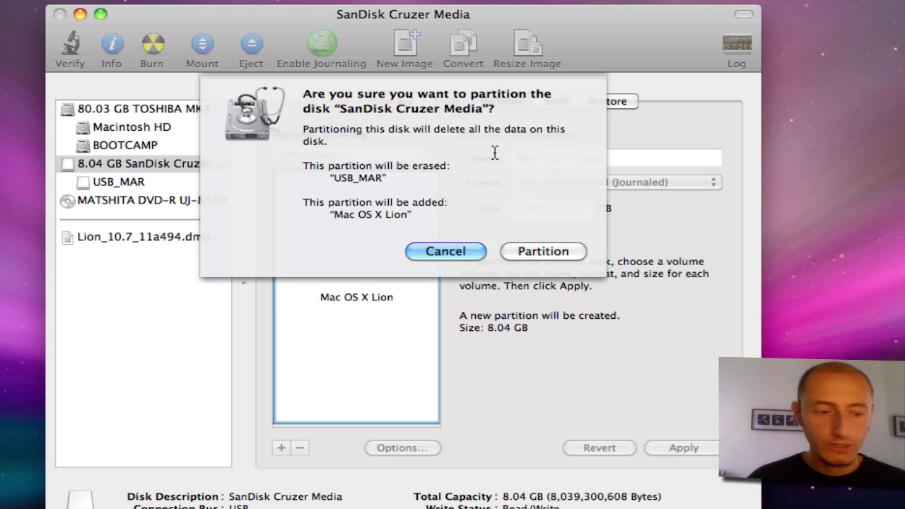
click(541, 263)
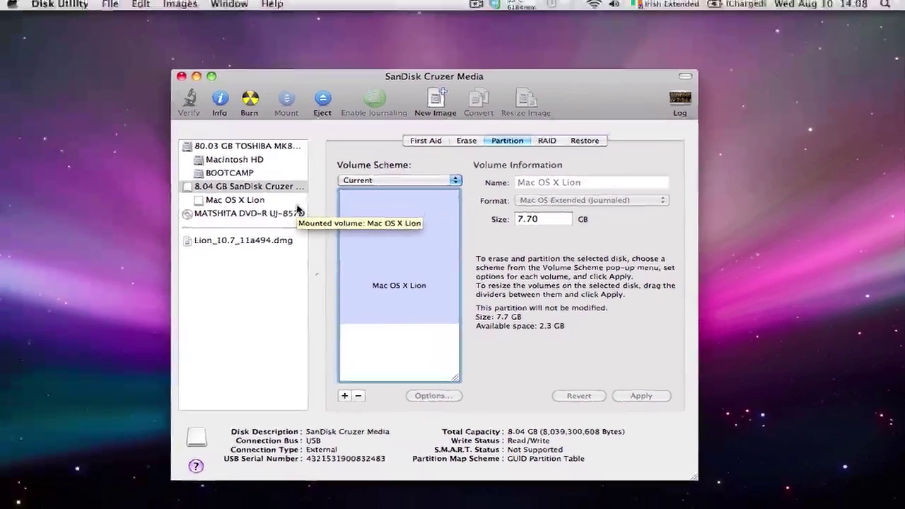
- Mount Lion_10.7_11a494.dmg and set up a restore from Mac OS X Install ESD to the Mac OS X Lion volume
double_click(252, 240)
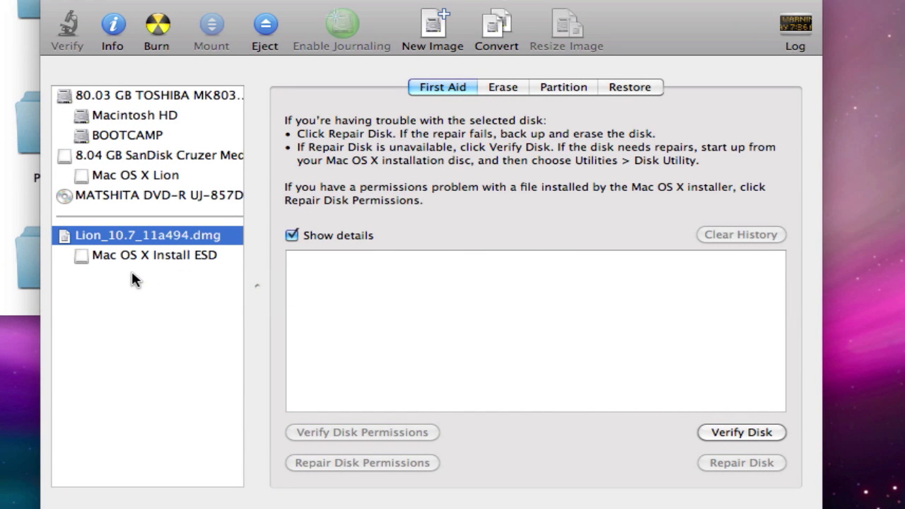
click(114, 256)
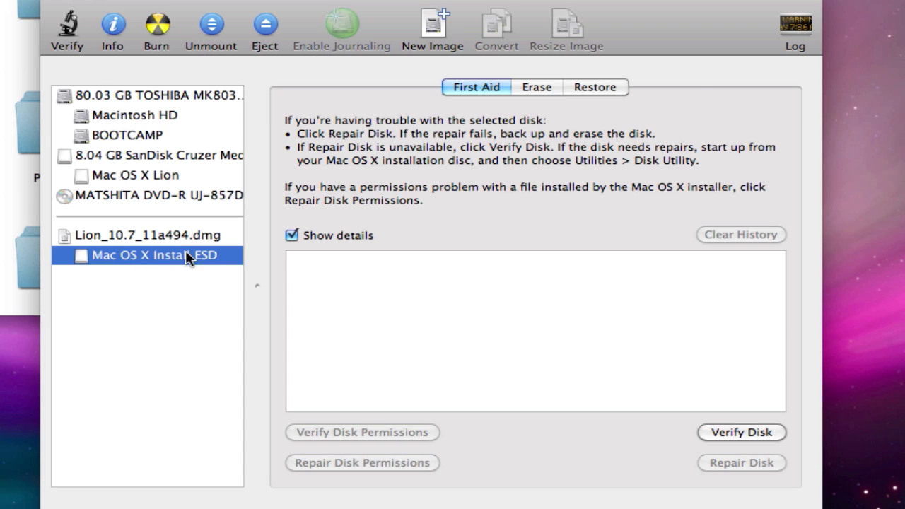
click(606, 87)
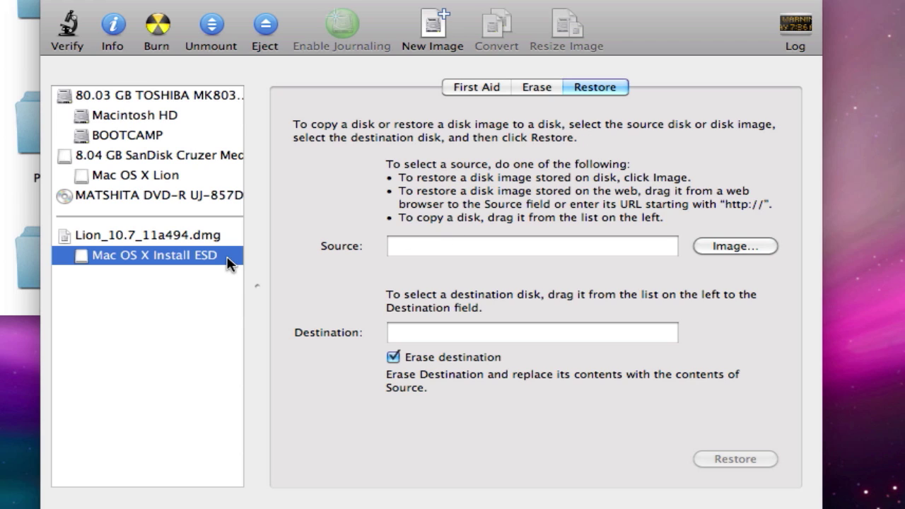
drag(208, 257, 531, 245)
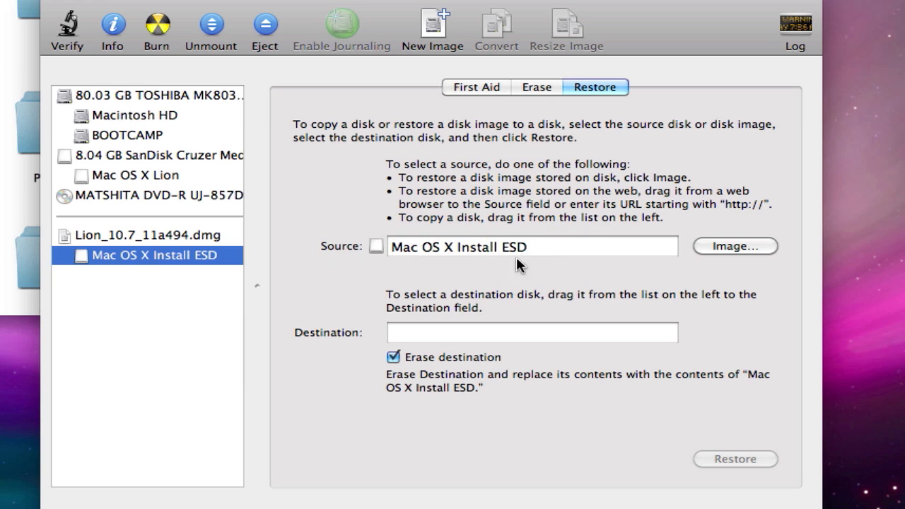
click(99, 174)
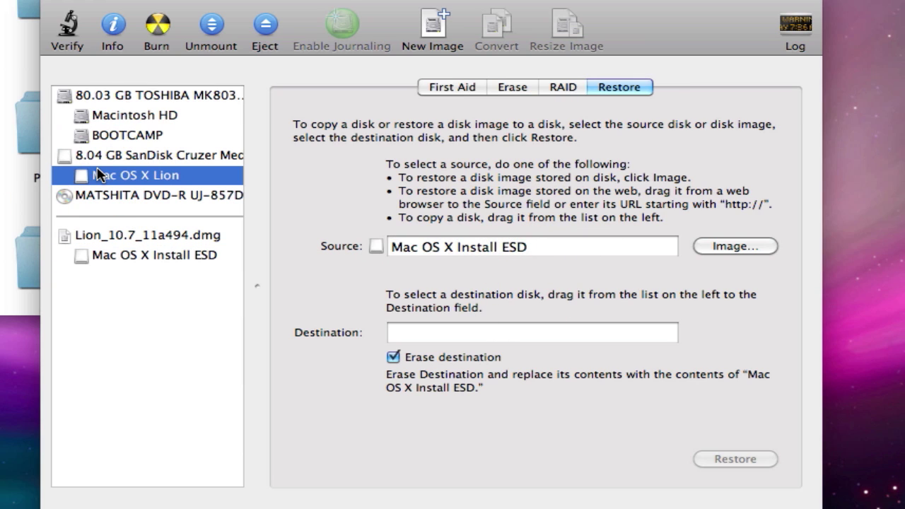
drag(134, 176, 470, 340)
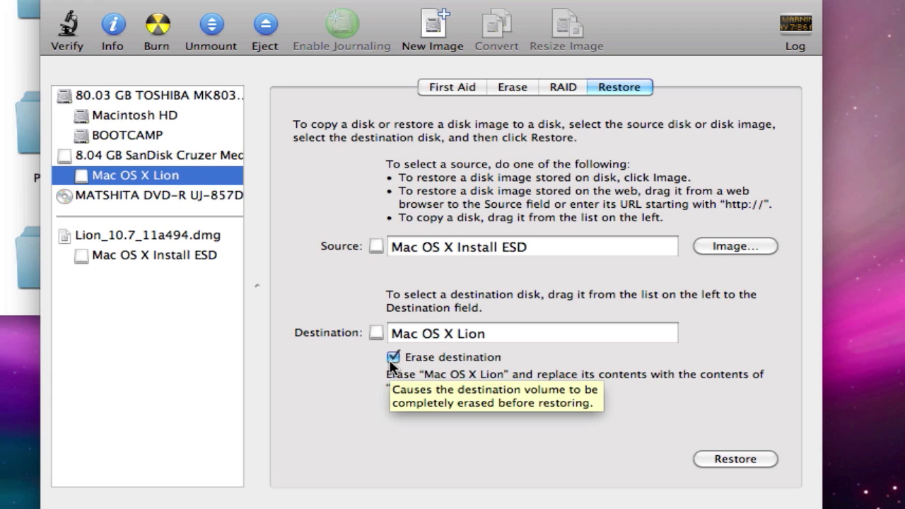
- Start the restore, confirming the erasure of the destination and authorizing it with the account password
click(720, 458)
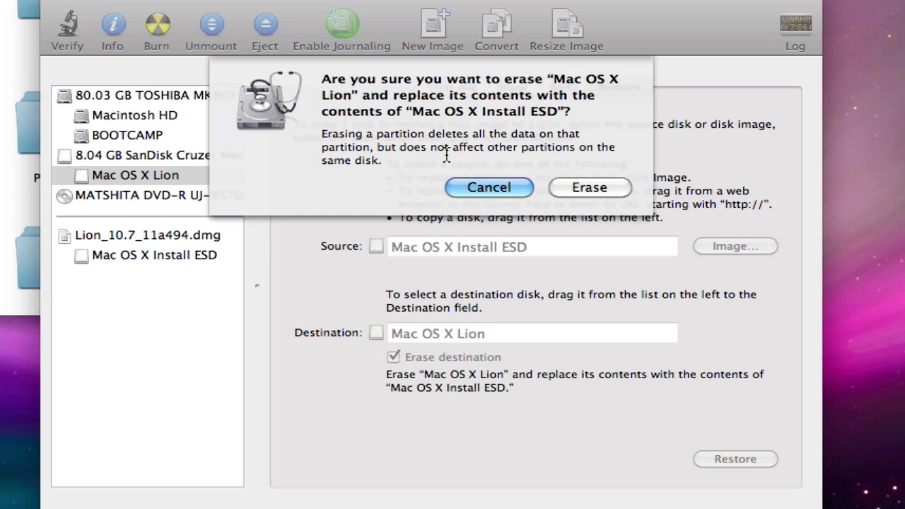
click(599, 182)
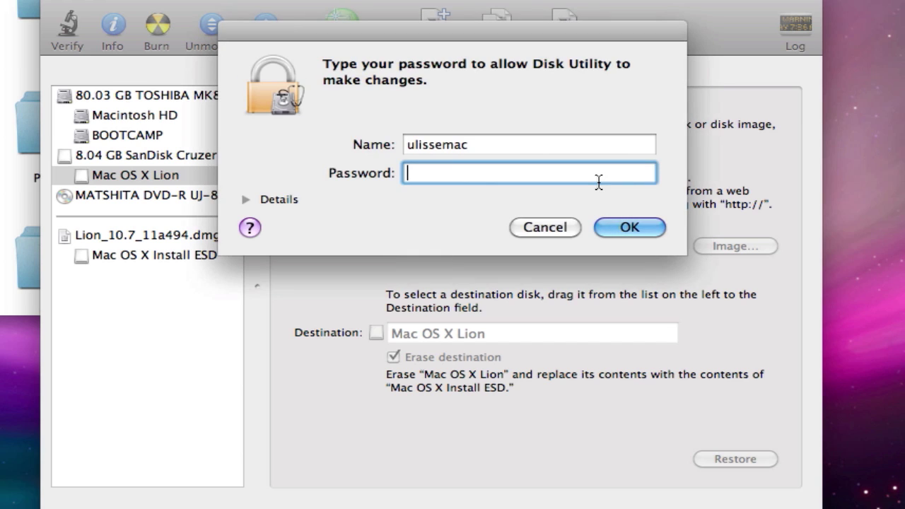
text(•••••)
key(Return)
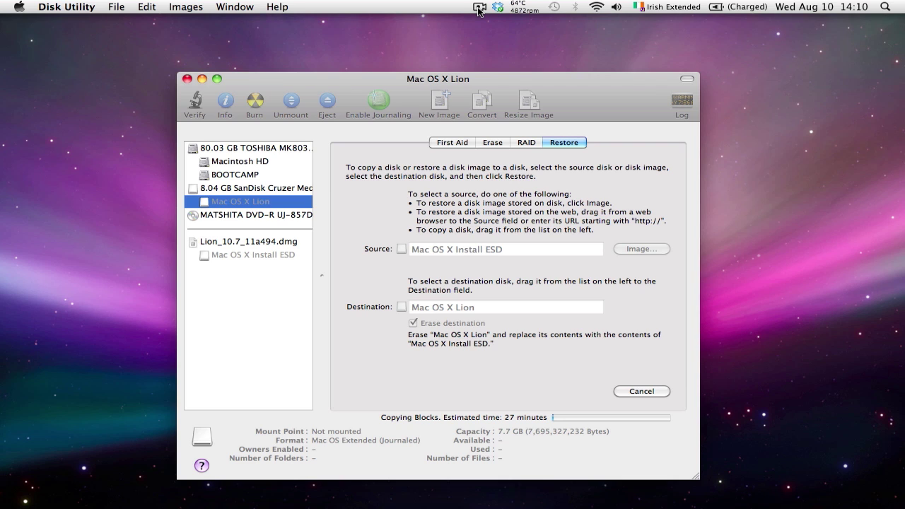
click(478, 8)
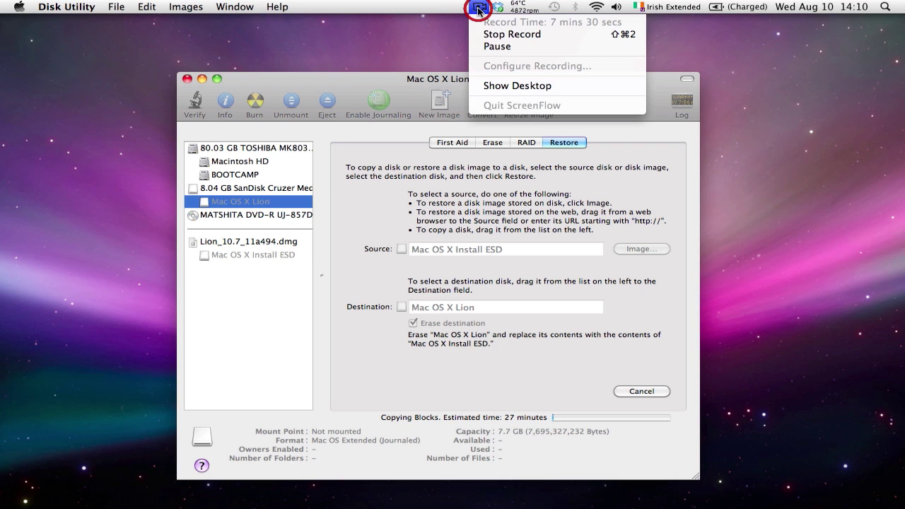
click(483, 46)
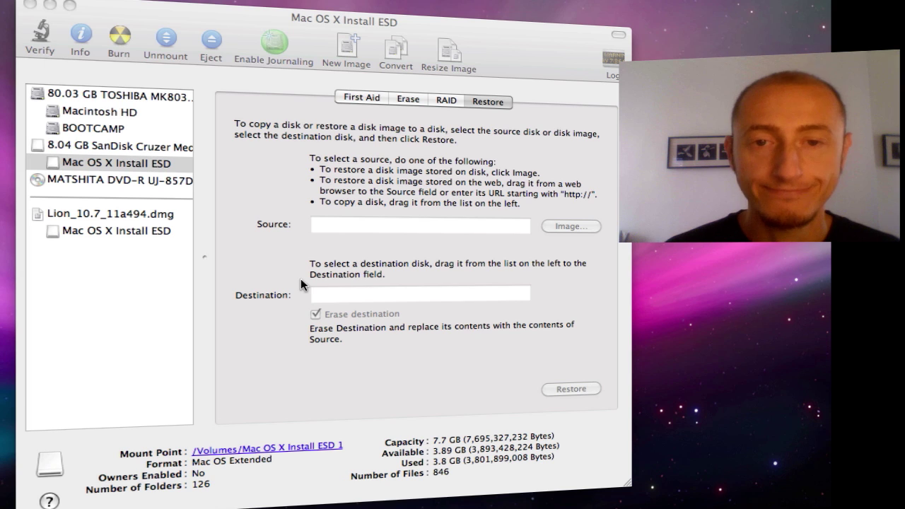